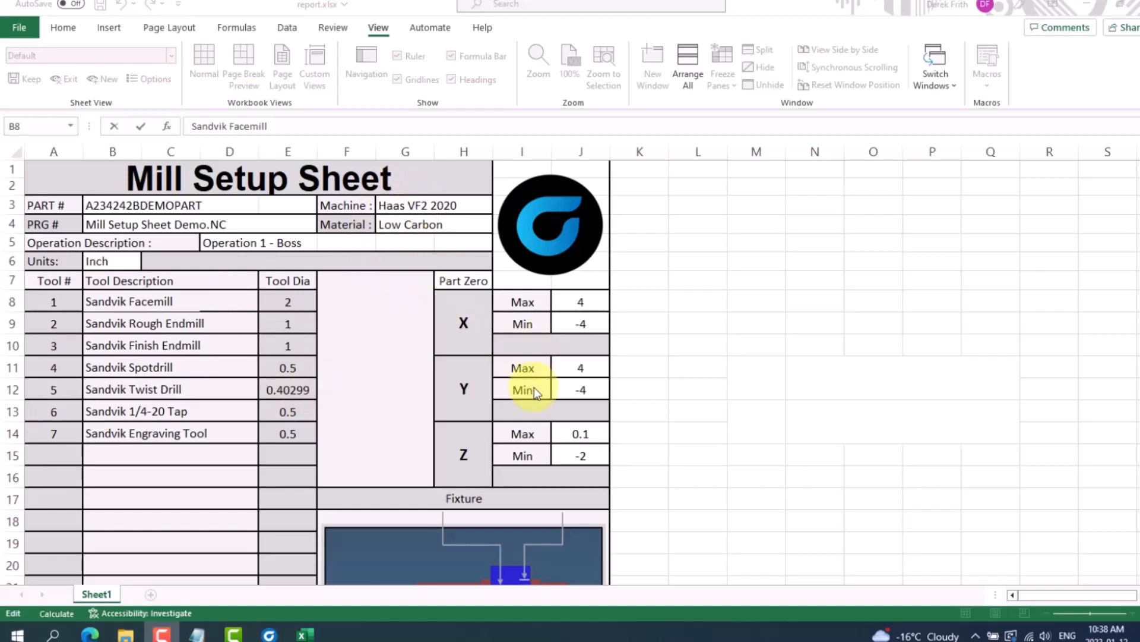
scroll(534, 388, "down", 4)
scroll(535, 390, "down", 3)
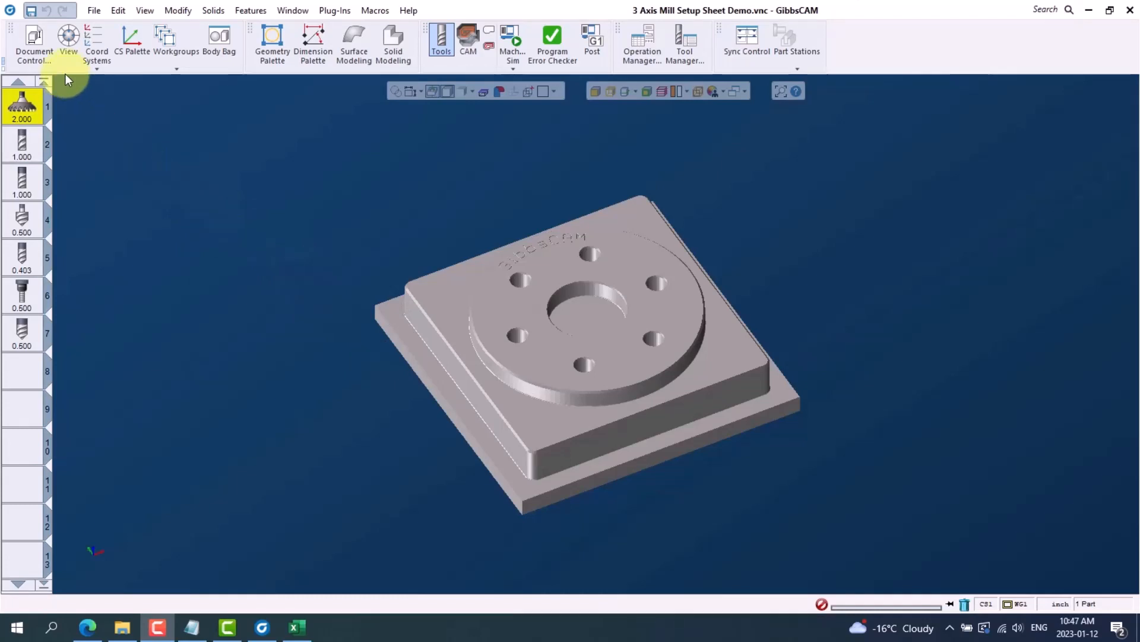
Step: In GibbsCAM, review the document's part comment and programmer notes, and the settings of milling tool 1
left_click(37, 42)
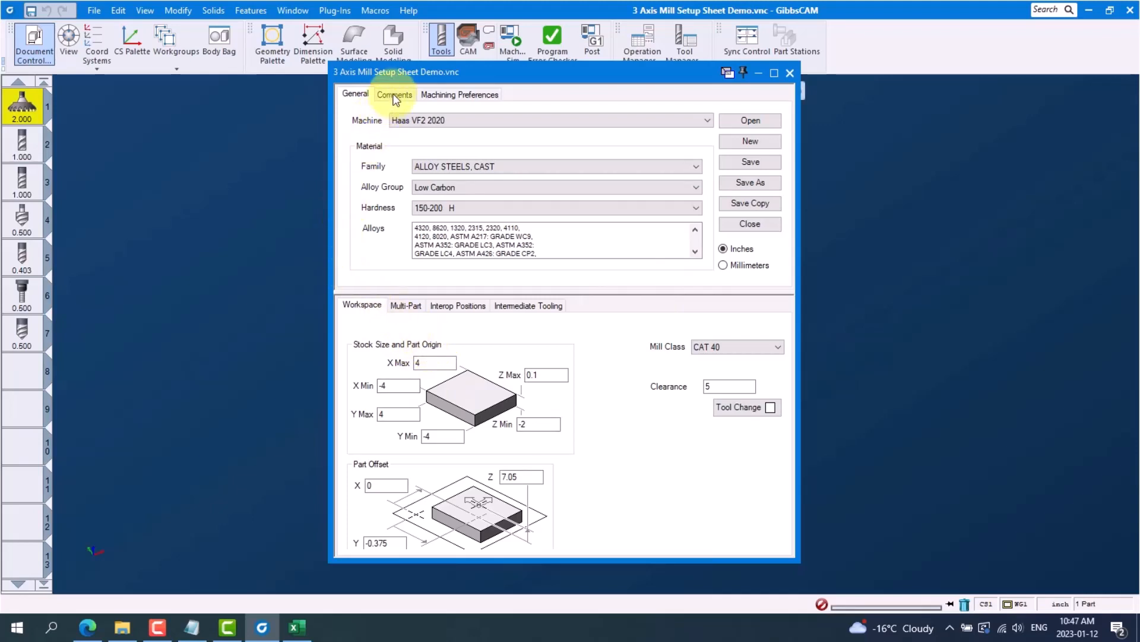
left_click(394, 95)
left_click(372, 134)
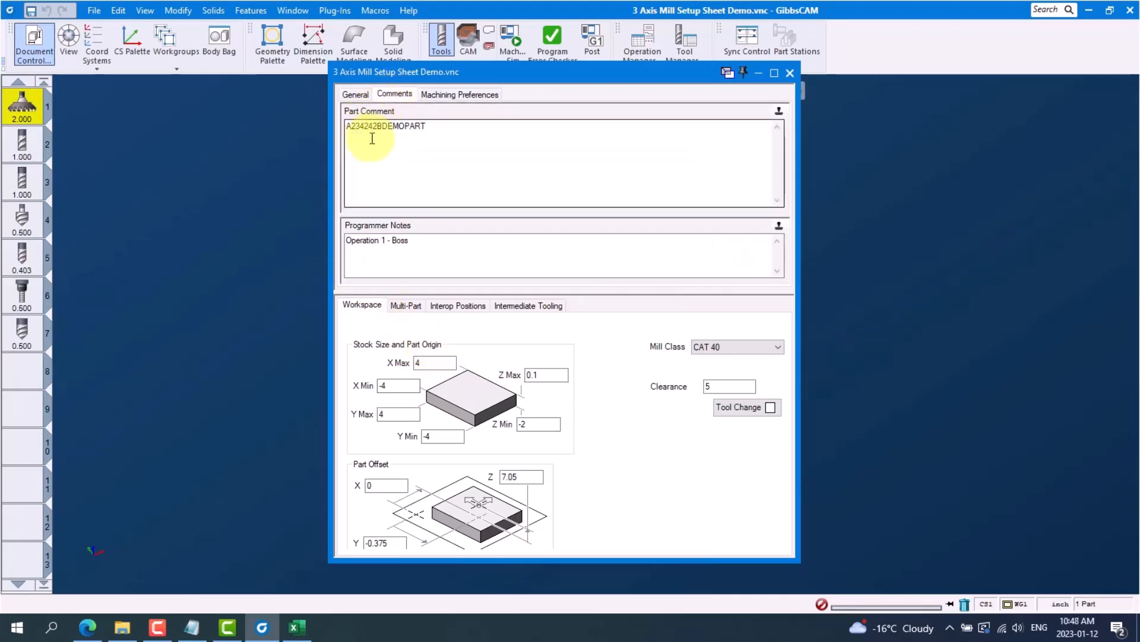
left_click(357, 249)
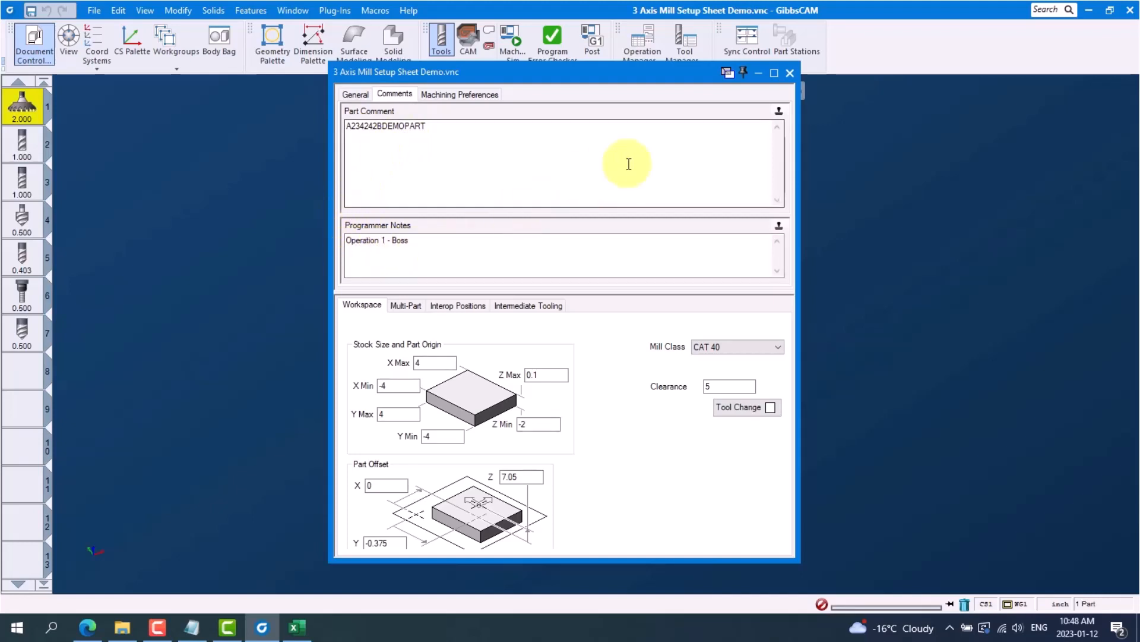
left_click(789, 72)
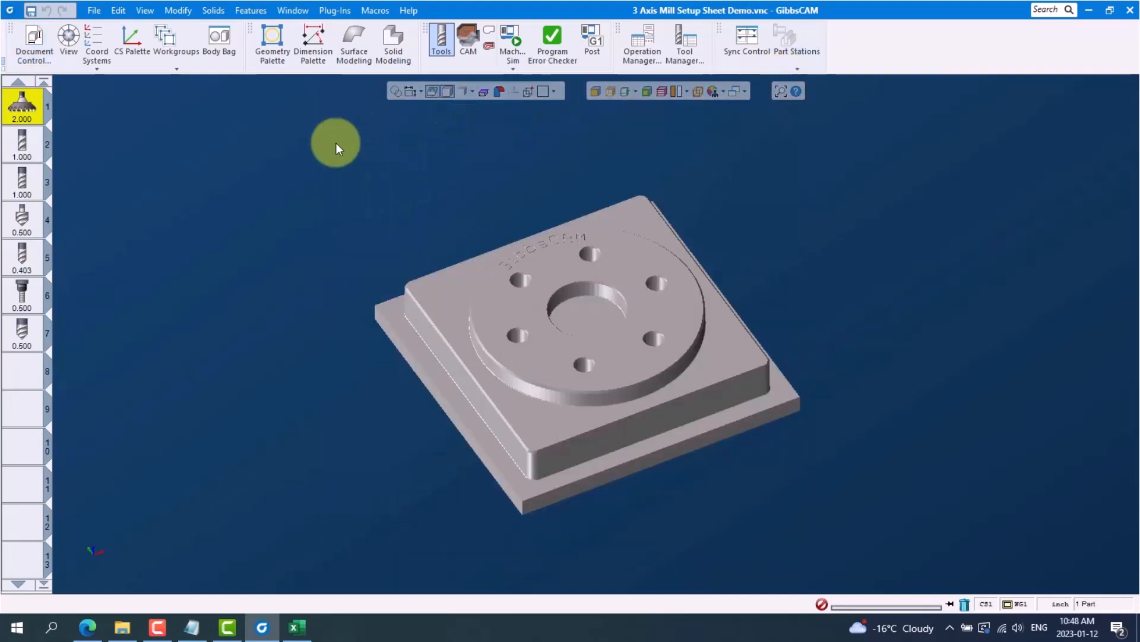
double_click(24, 113)
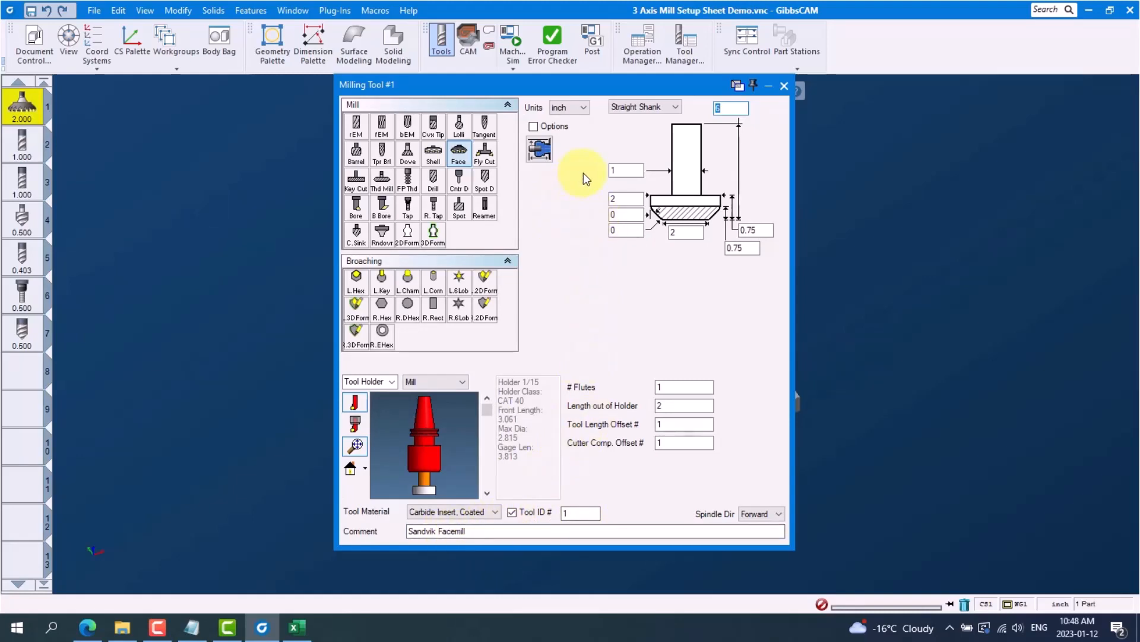
left_click(784, 86)
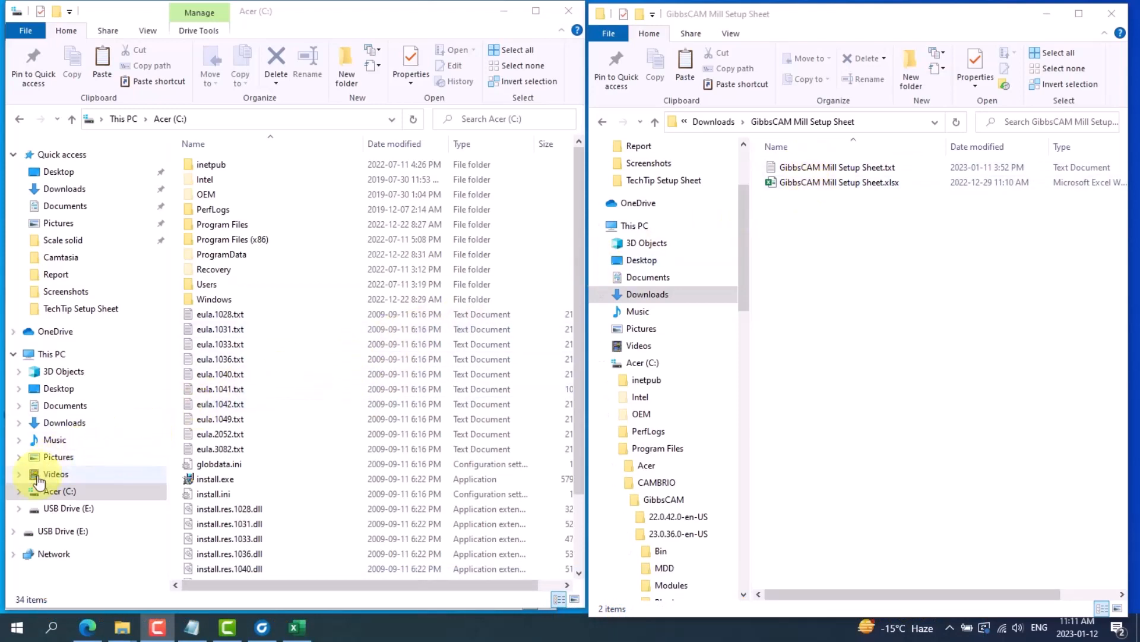
Step: In File Explorer, open the folder C:\Program Files\CAMBRIO\GibbsCAM\23.0.36.0-en-US\PlugIns\Data
left_click(55, 491)
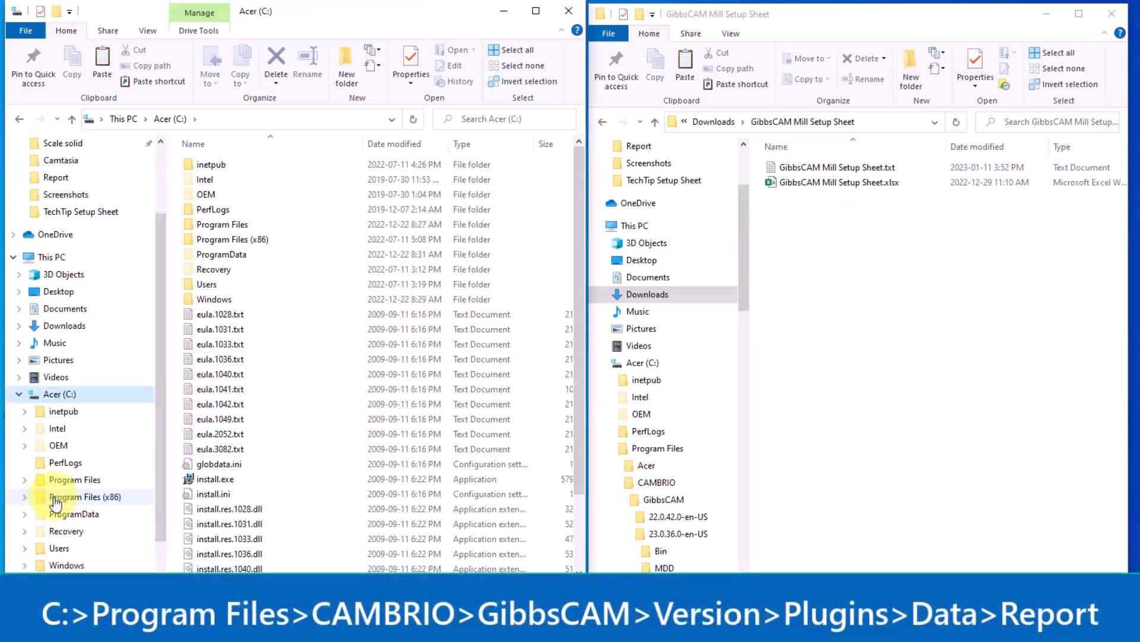
left_click(65, 480)
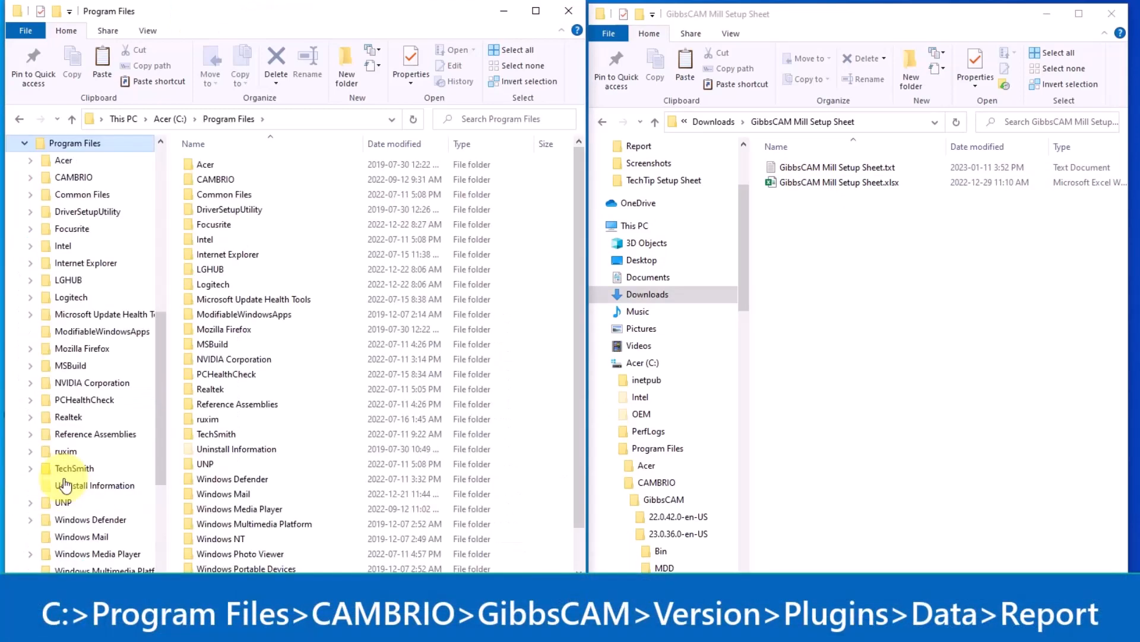
left_click(209, 177)
double_click(210, 177)
double_click(212, 164)
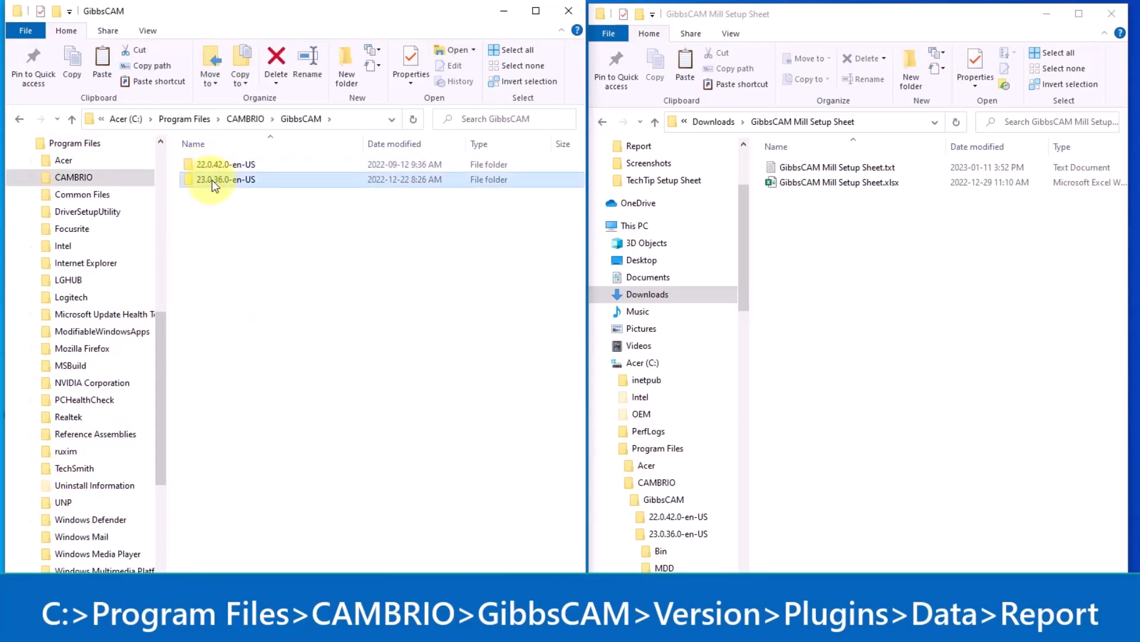
double_click(213, 180)
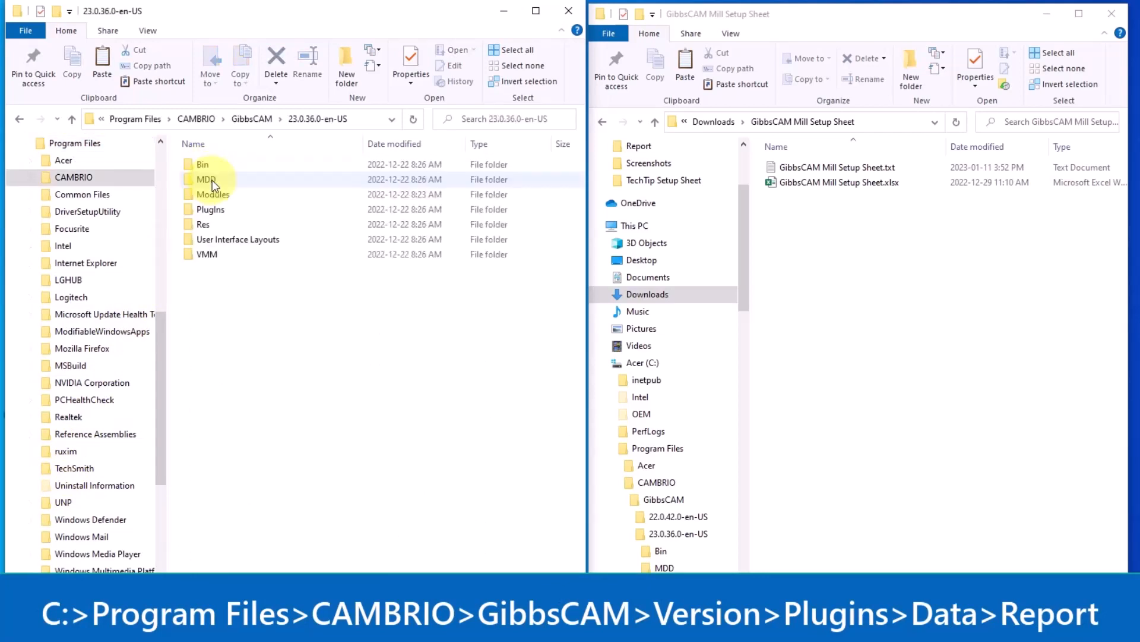
double_click(205, 211)
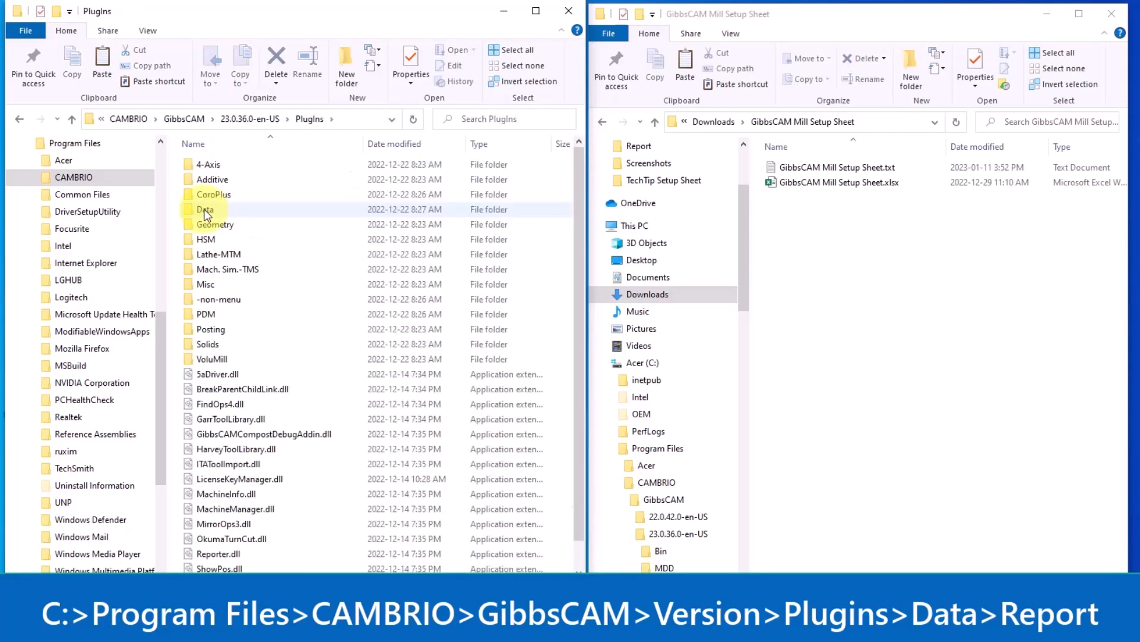
double_click(206, 210)
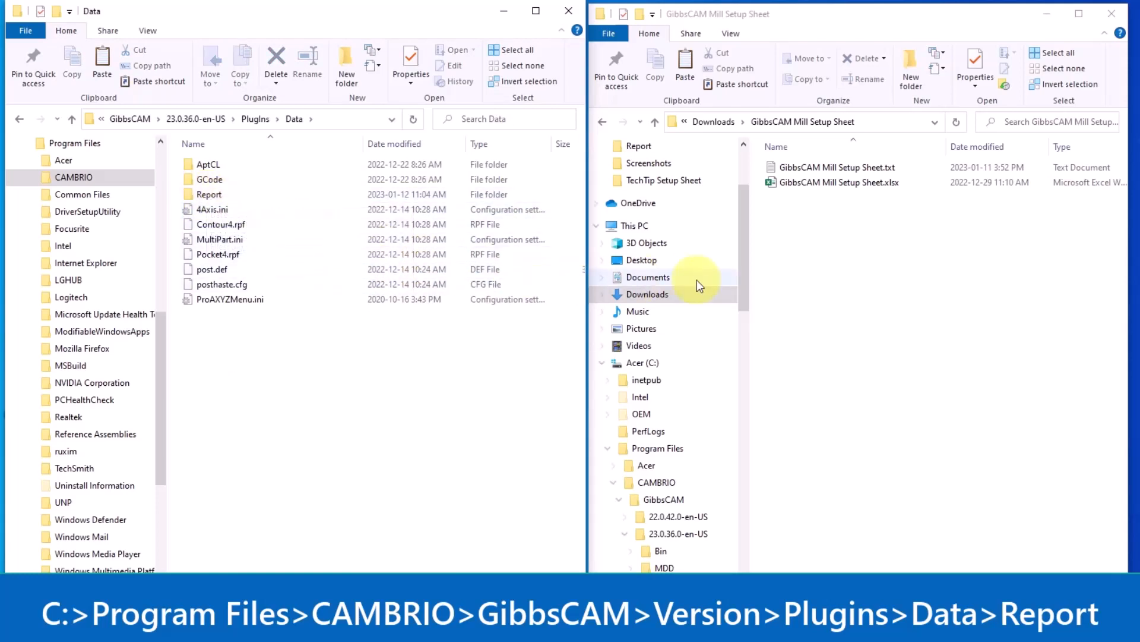
Step: Move GibbsCAM Mill Setup Sheet.txt and GibbsCAM Mill Setup Sheet.xlsx into the Report folder, granting administrator permission for both files
left_click(810, 181)
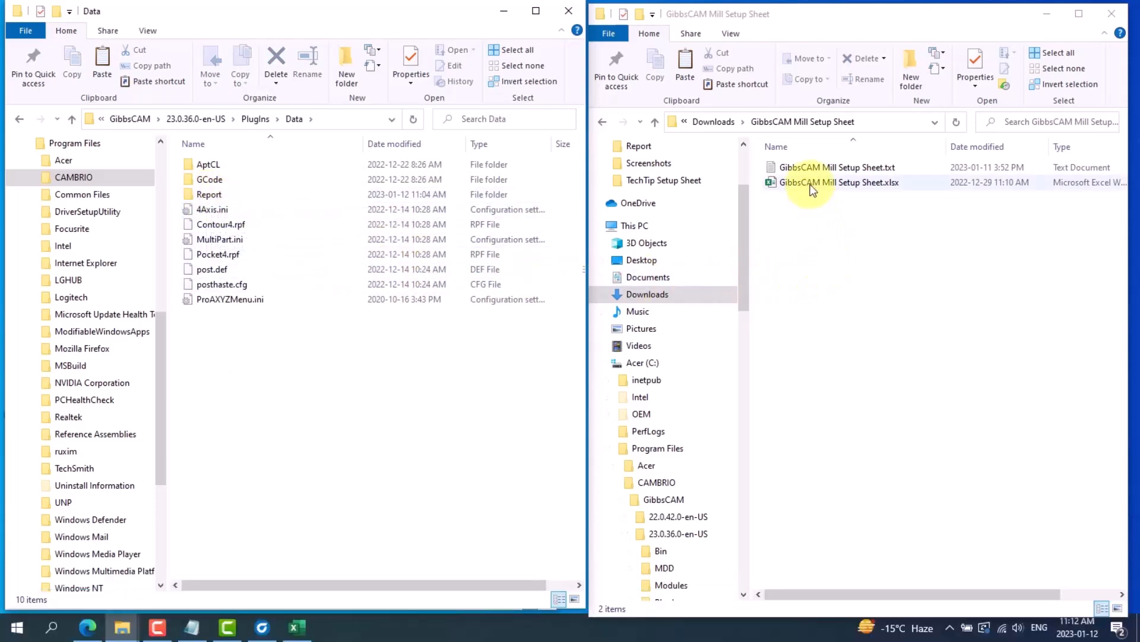
left_click(808, 169, "shift")
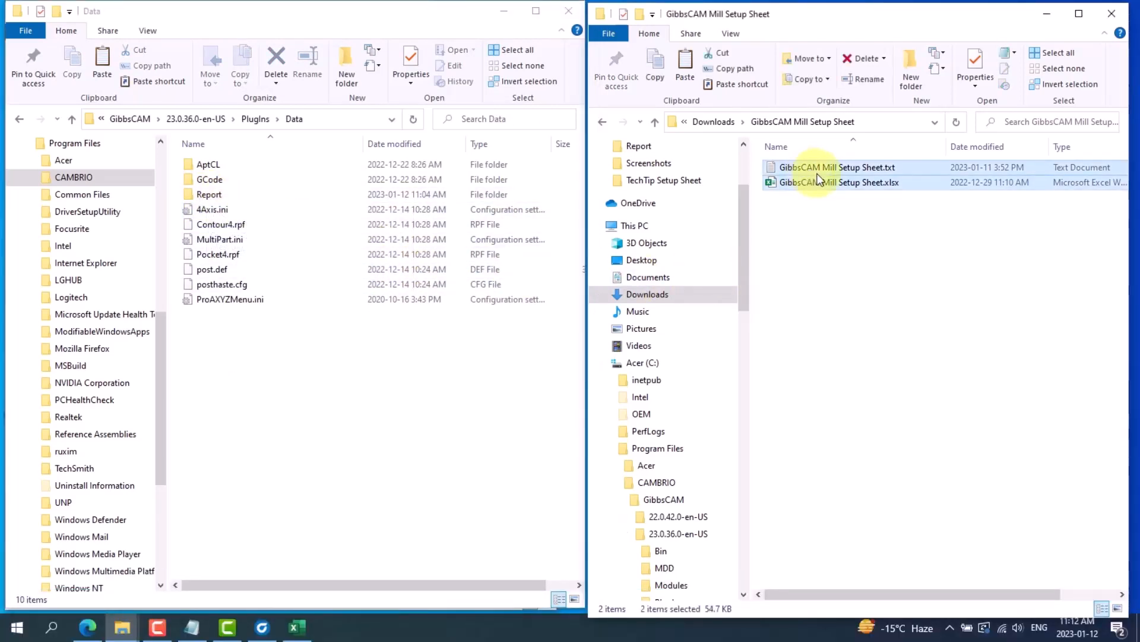
left_click_drag(822, 173, 205, 194)
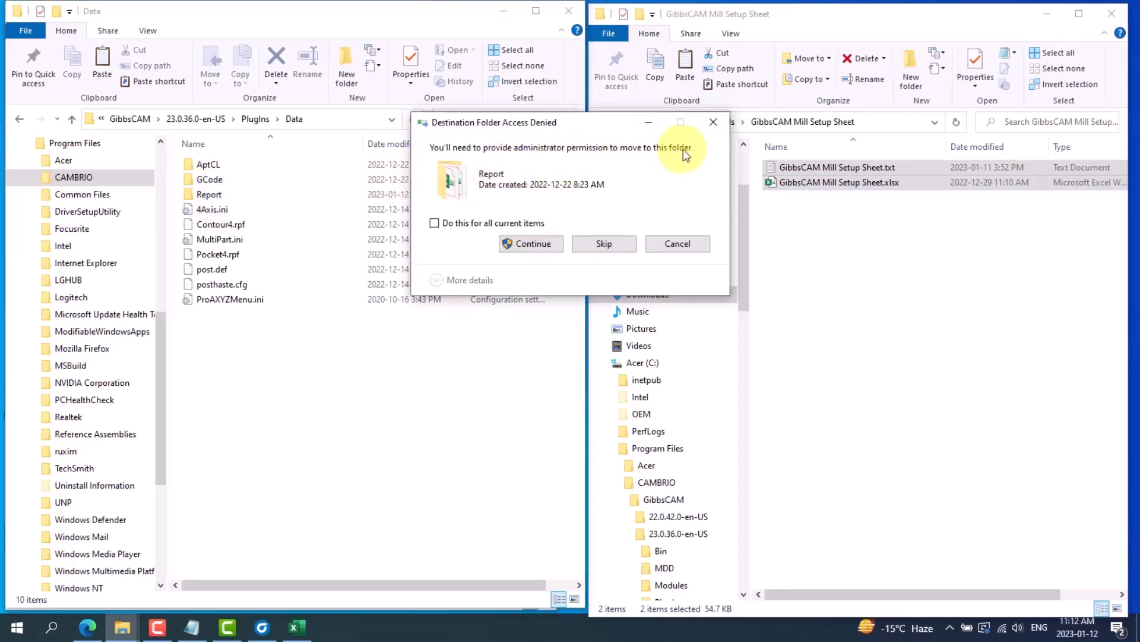
left_click(525, 248)
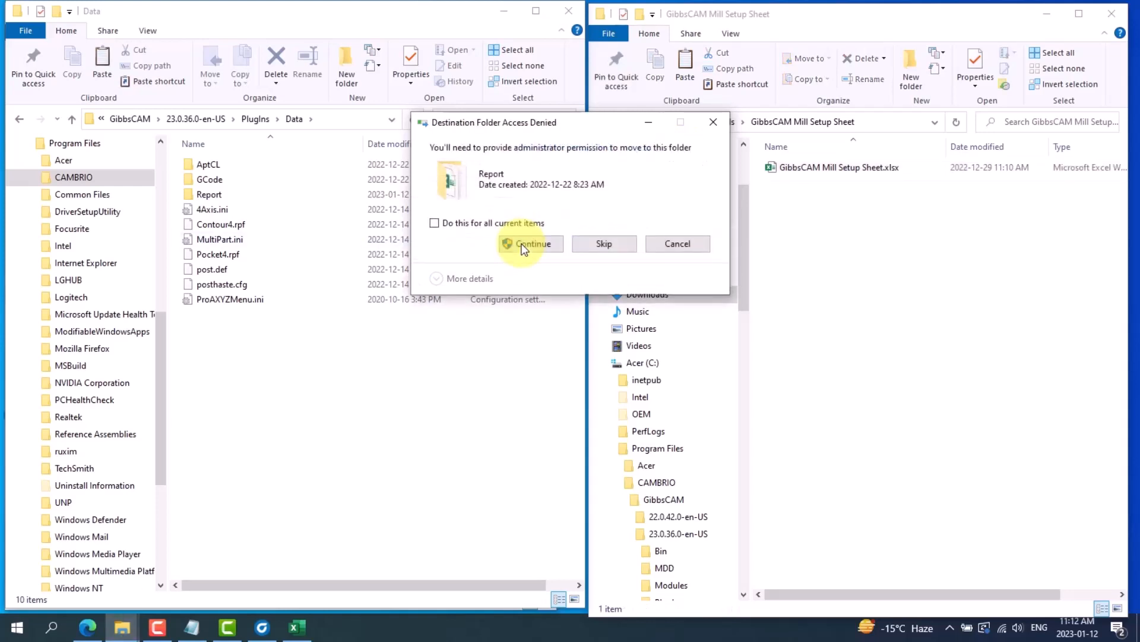
left_click(525, 248)
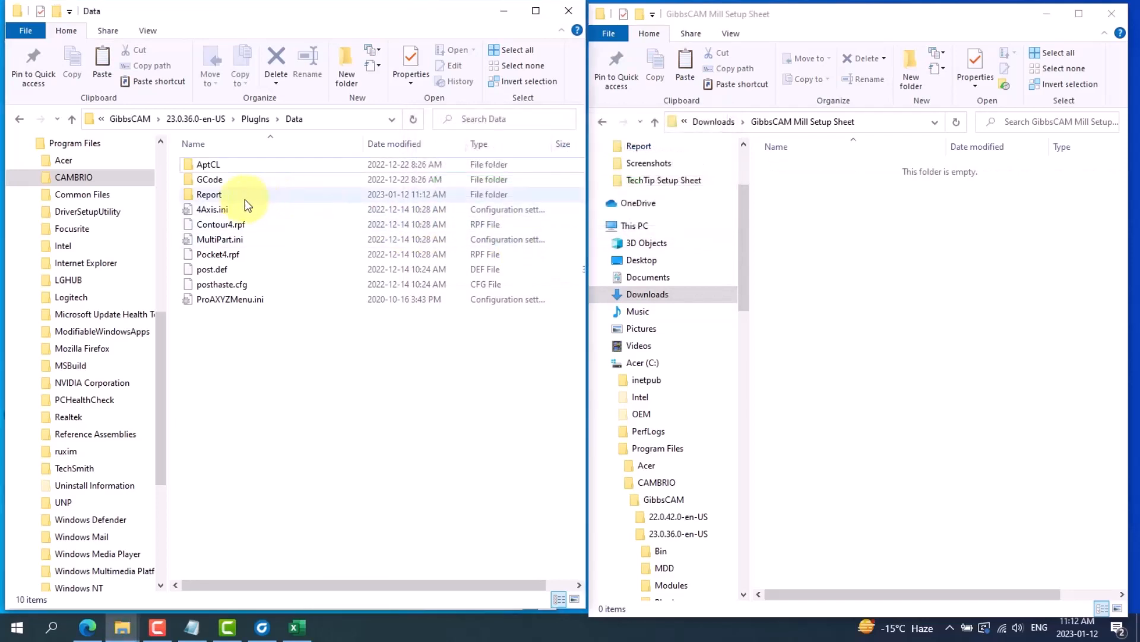
Step: Move GibbsCAM Mill Setup Sheet.xlsx from the Report folder to the desktop and open it in Excel
double_click(219, 195)
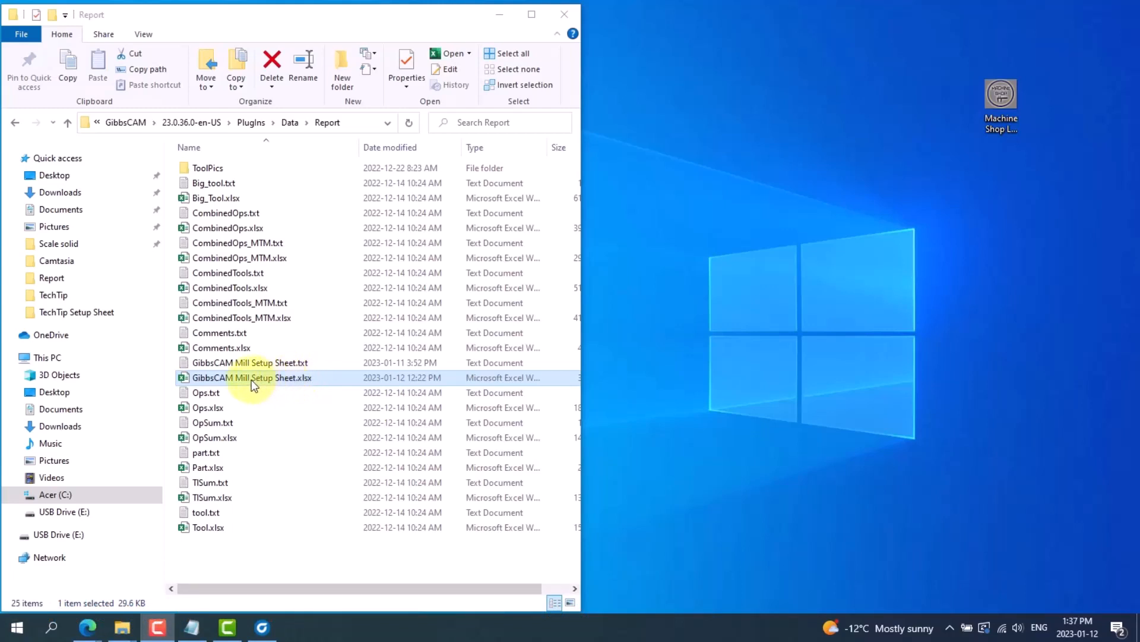
left_click_drag(251, 379, 772, 355)
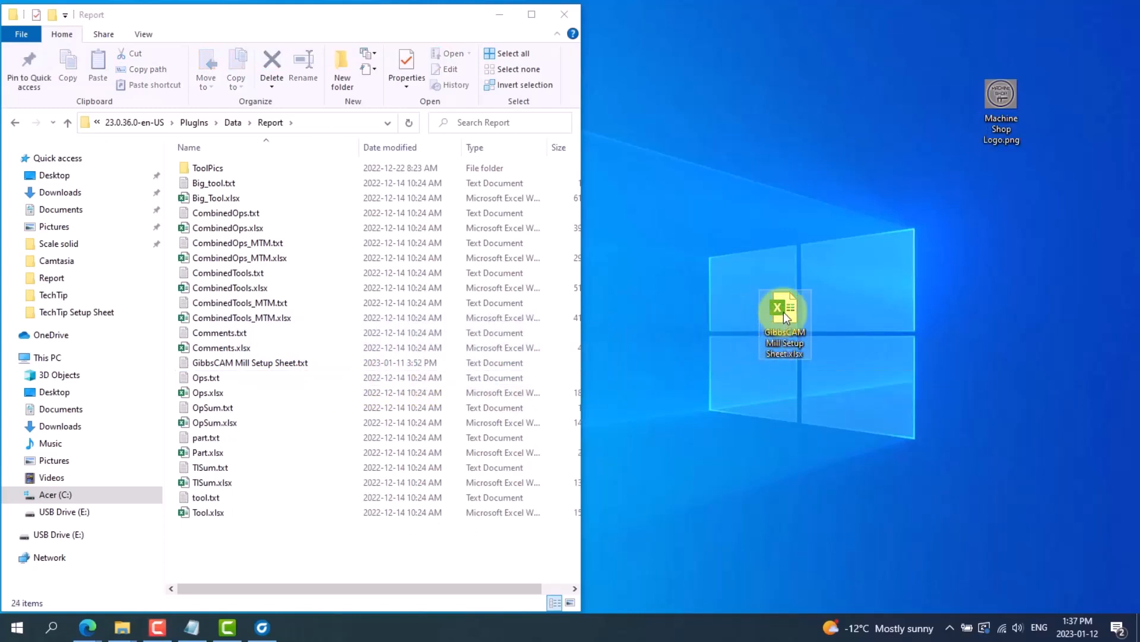
double_click(783, 312)
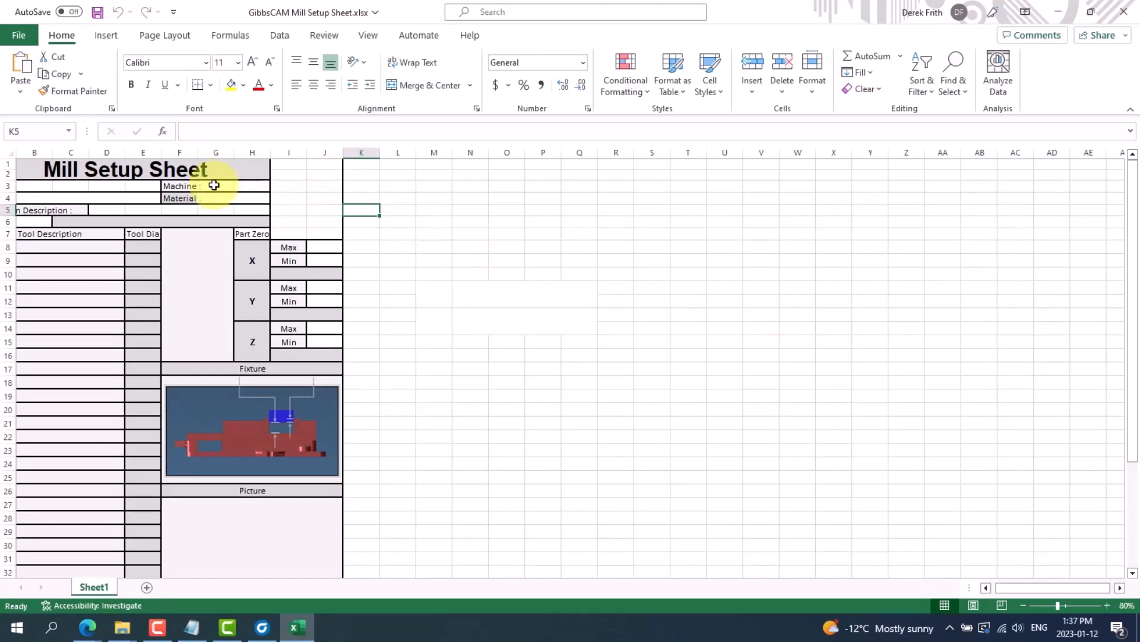
Step: Insert the picture Machine Shop Logo.png from the Desktop folder into the setup sheet
left_click(107, 35)
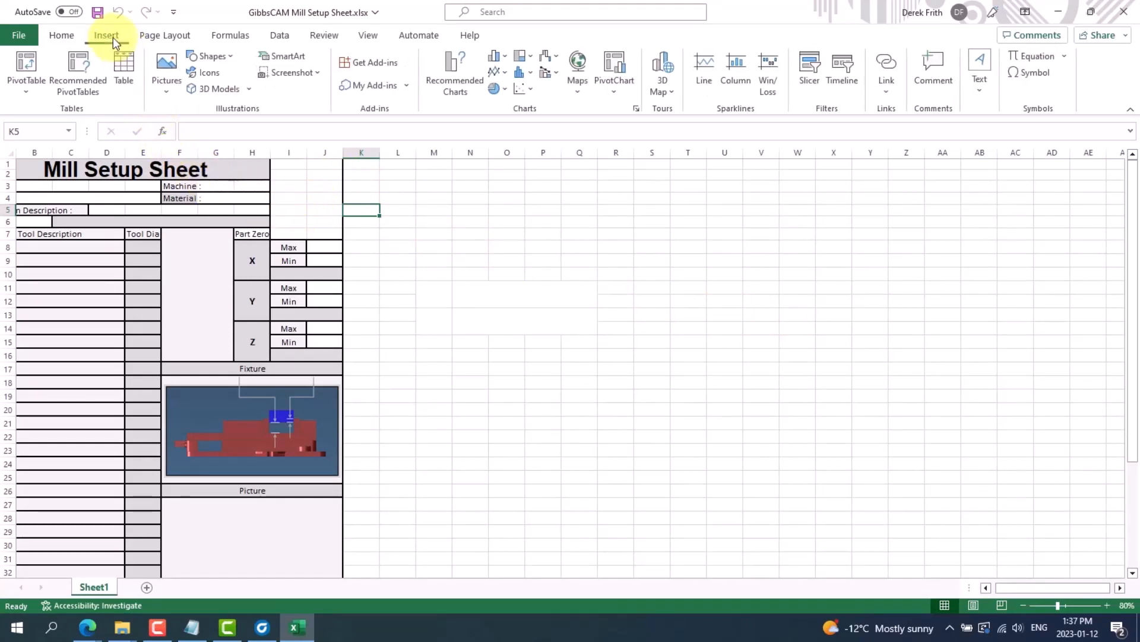
left_click(169, 80)
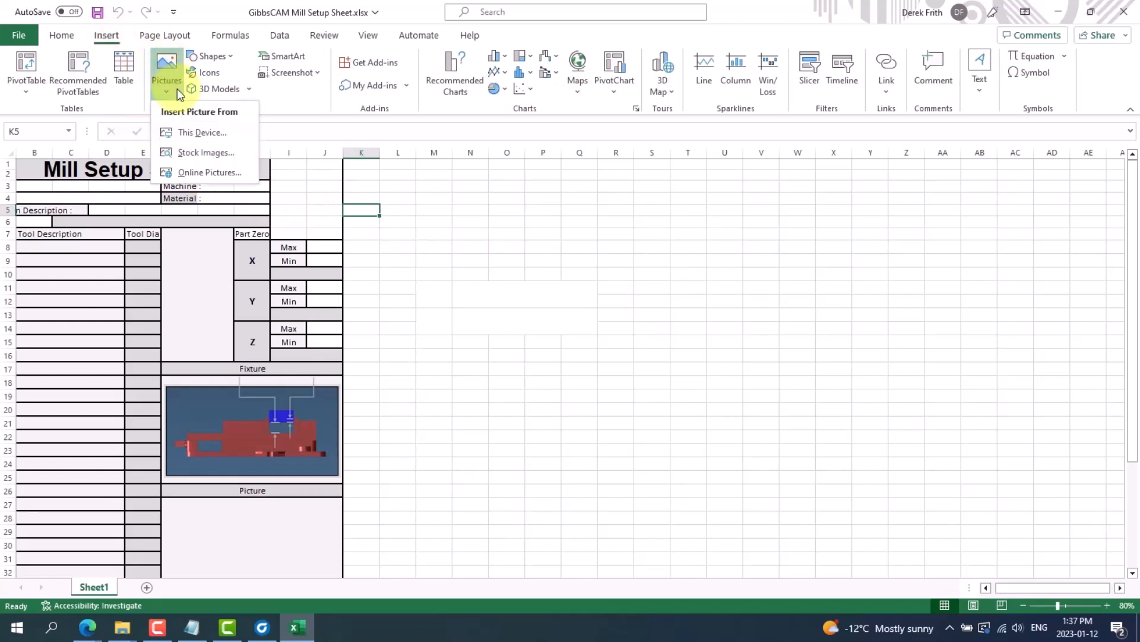
left_click(191, 133)
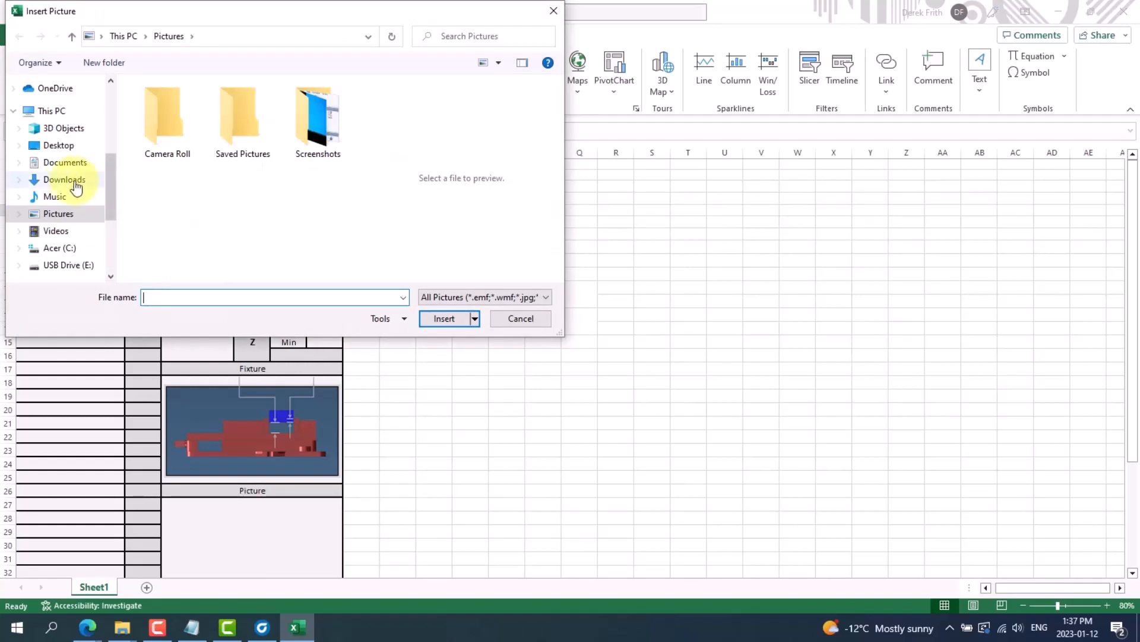
left_click(59, 148)
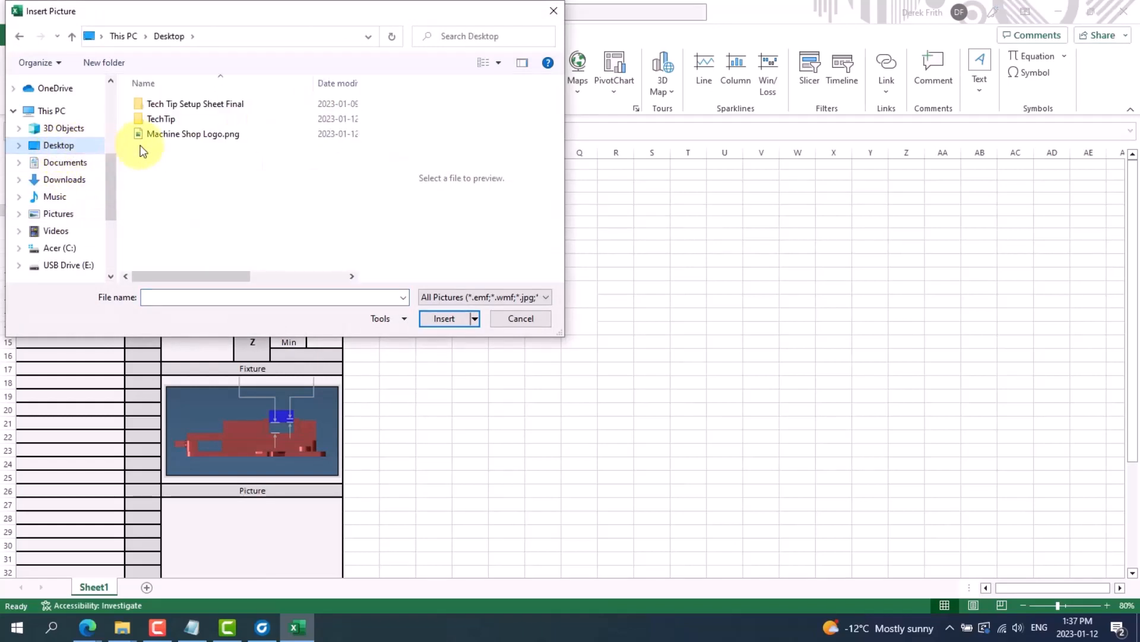
left_click(191, 138)
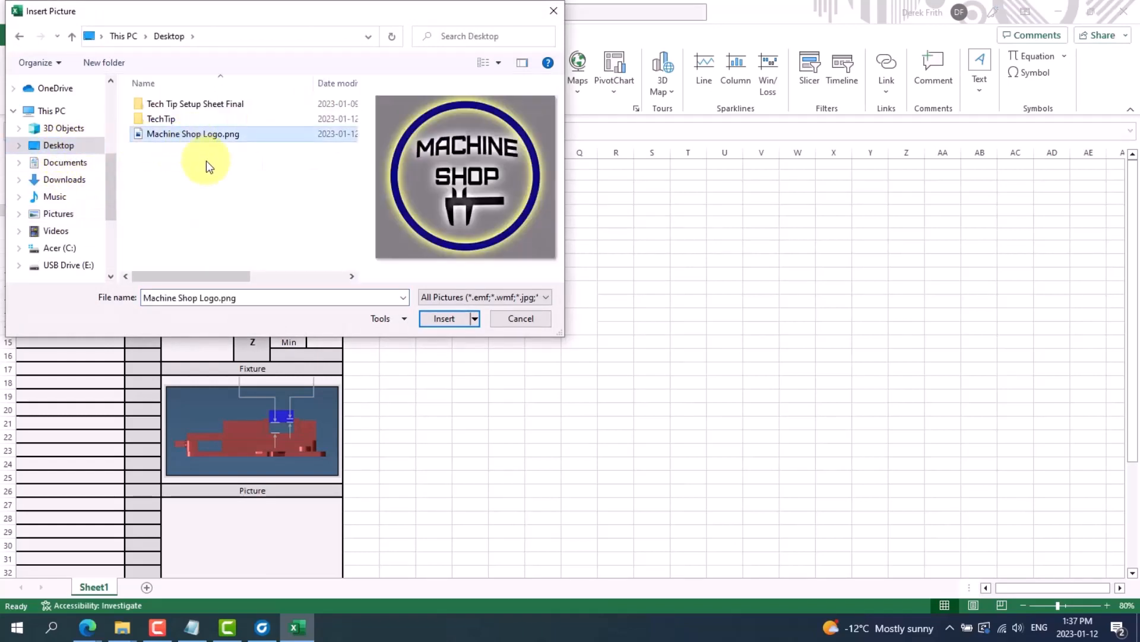
left_click(442, 320)
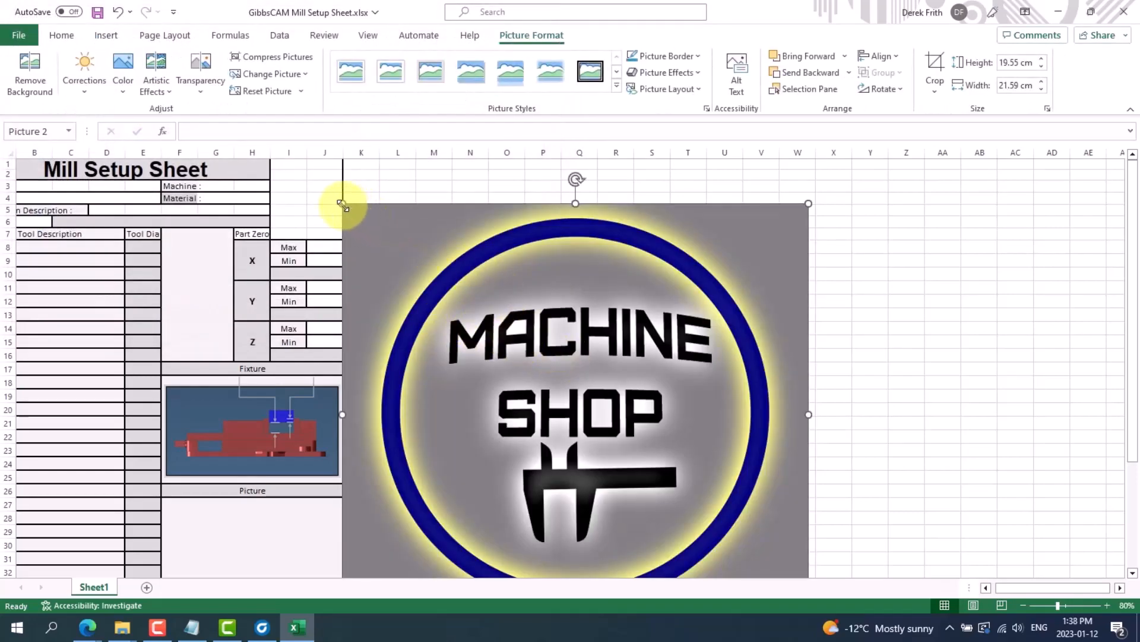
Step: Shrink the logo to about 2.88 cm high by 3.18 cm wide and place it in the blank header box in columns I and J
left_click_drag(343, 207, 602, 485)
left_click_drag(710, 523, 375, 307)
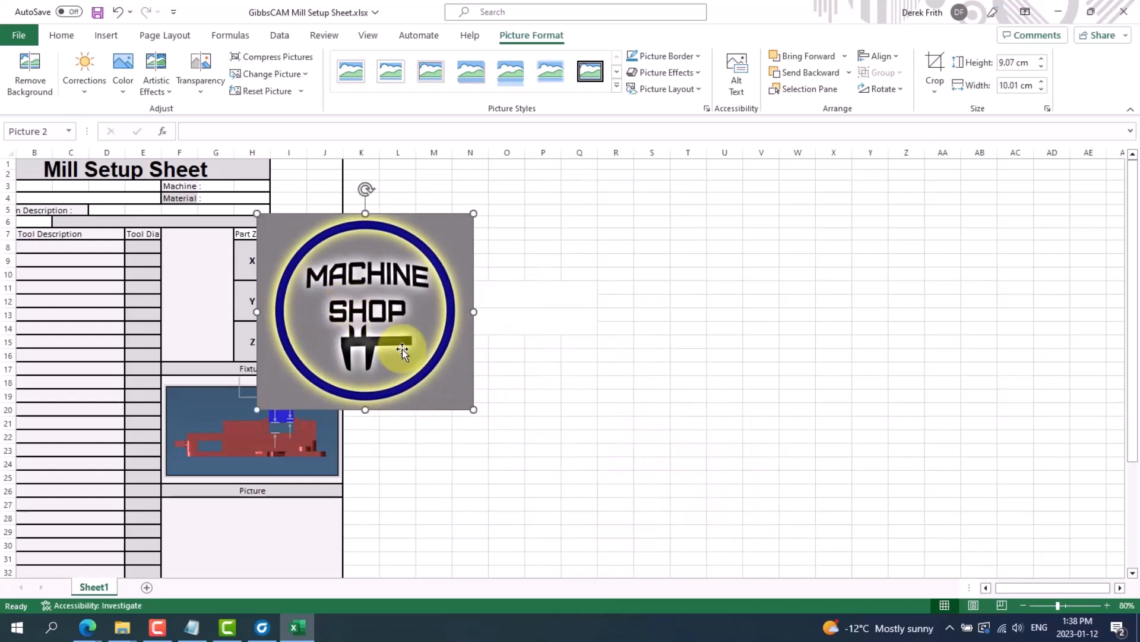
left_click_drag(473, 410, 306, 199)
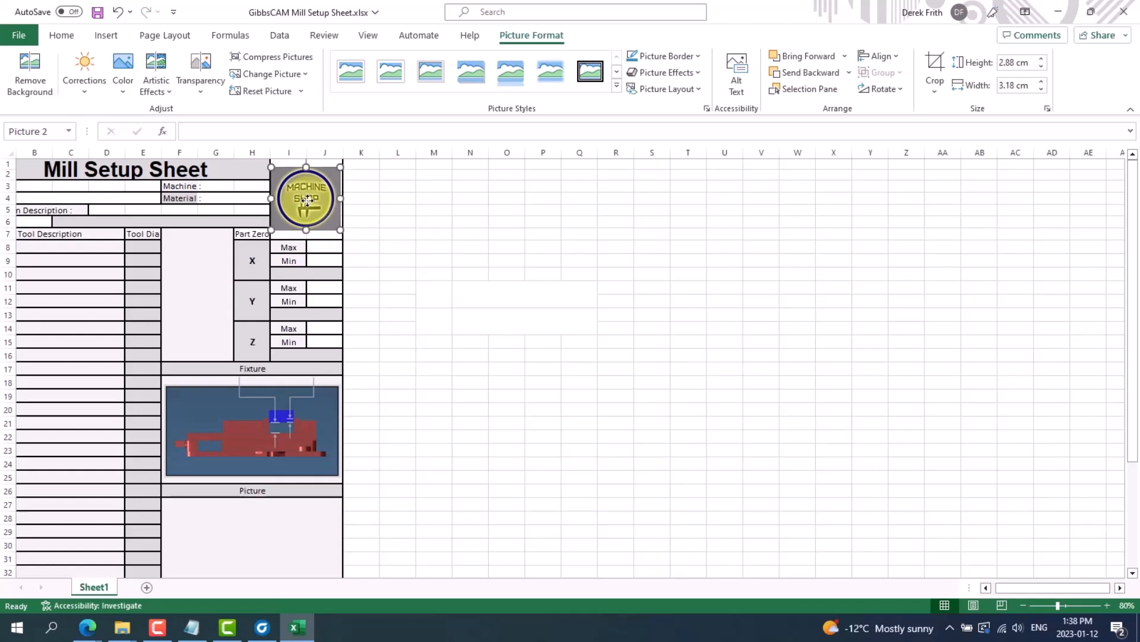
left_click(374, 258)
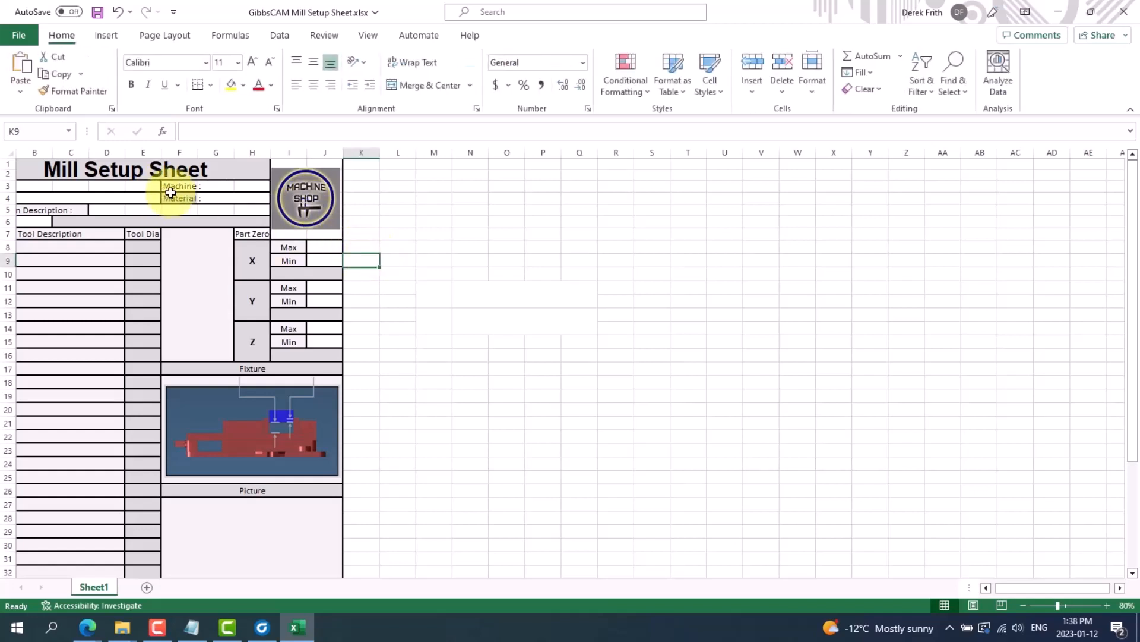
Step: Save the setup sheet workbook under its existing name and close it
left_click(19, 37)
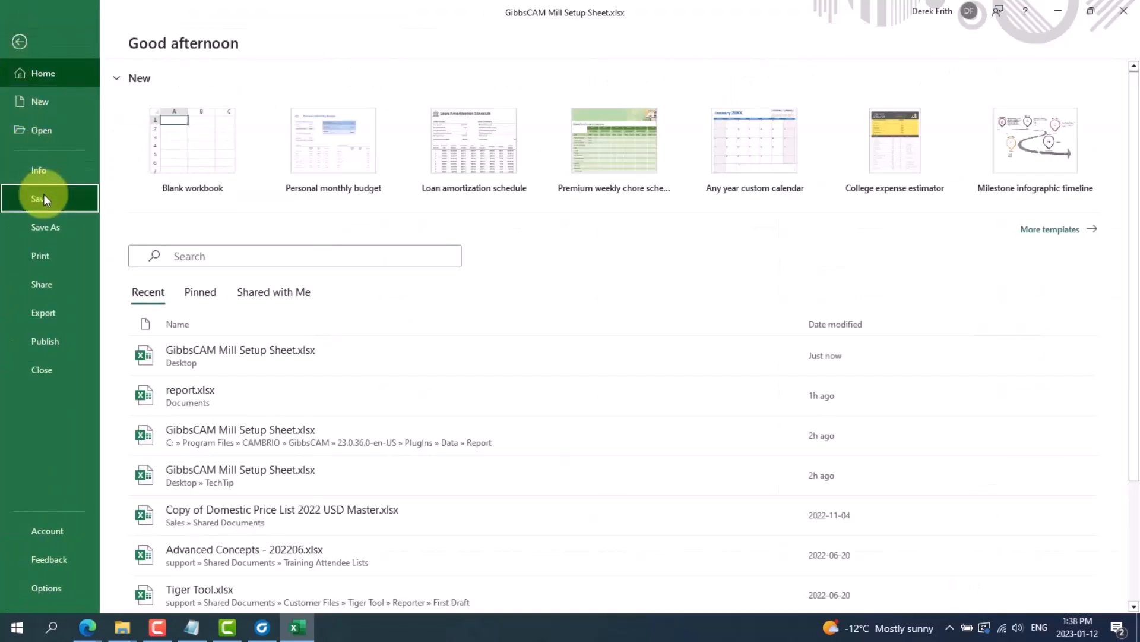
left_click(40, 198)
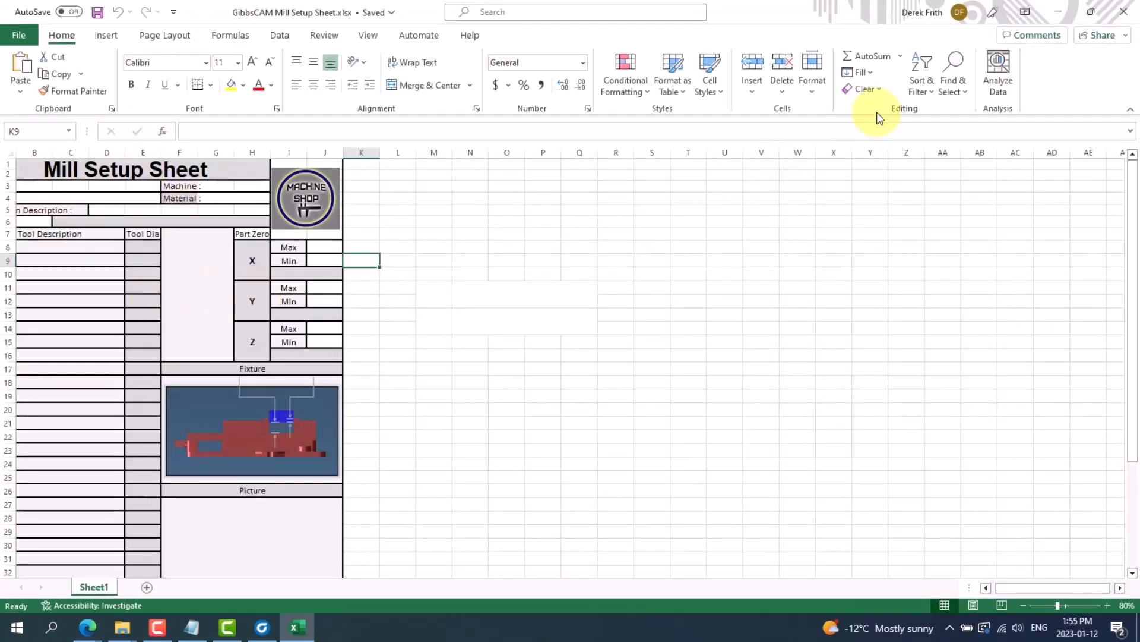
left_click(1114, 20)
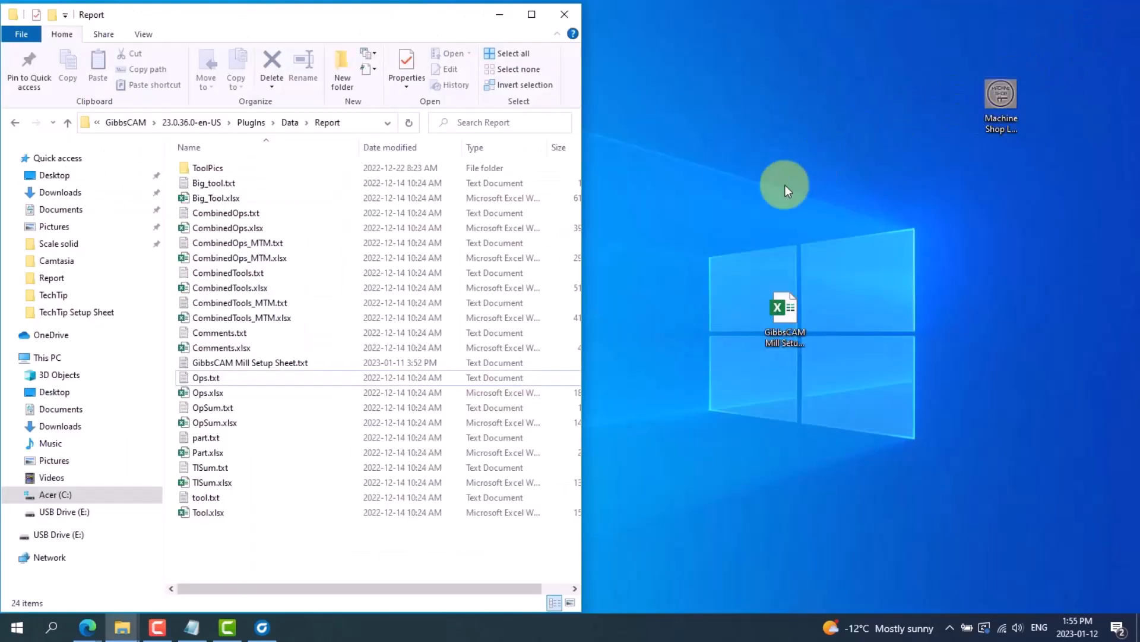
Step: Move the edited GibbsCAM Mill Setup Sheet.xlsx from the desktop back into the Report folder, granting administrator permission
left_click_drag(790, 320, 775, 321)
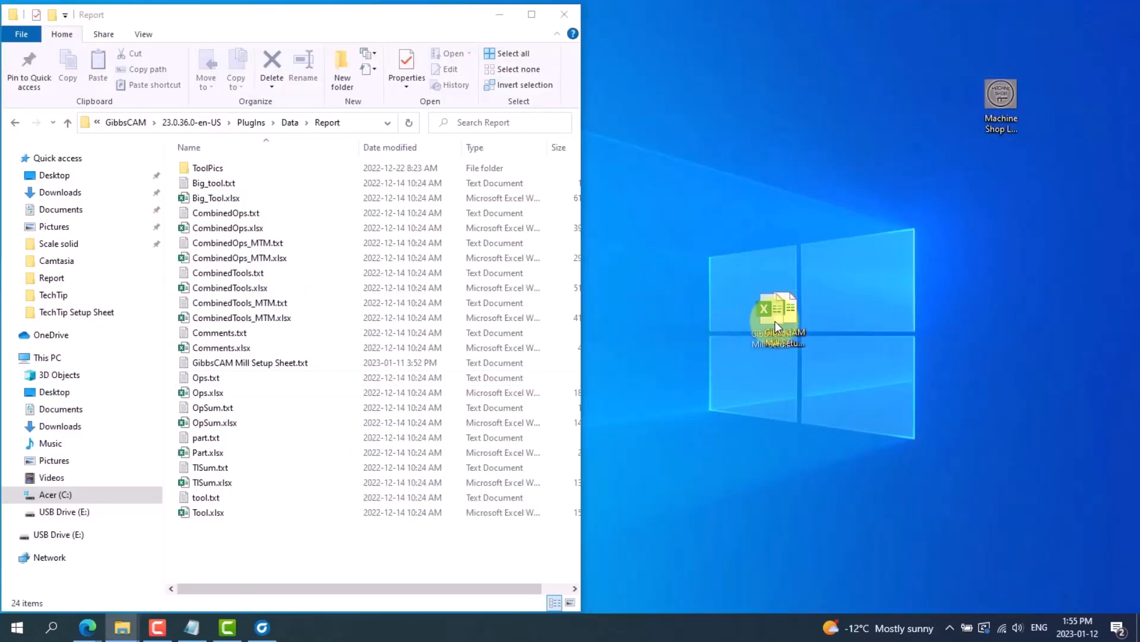
left_click_drag(634, 270, 252, 373)
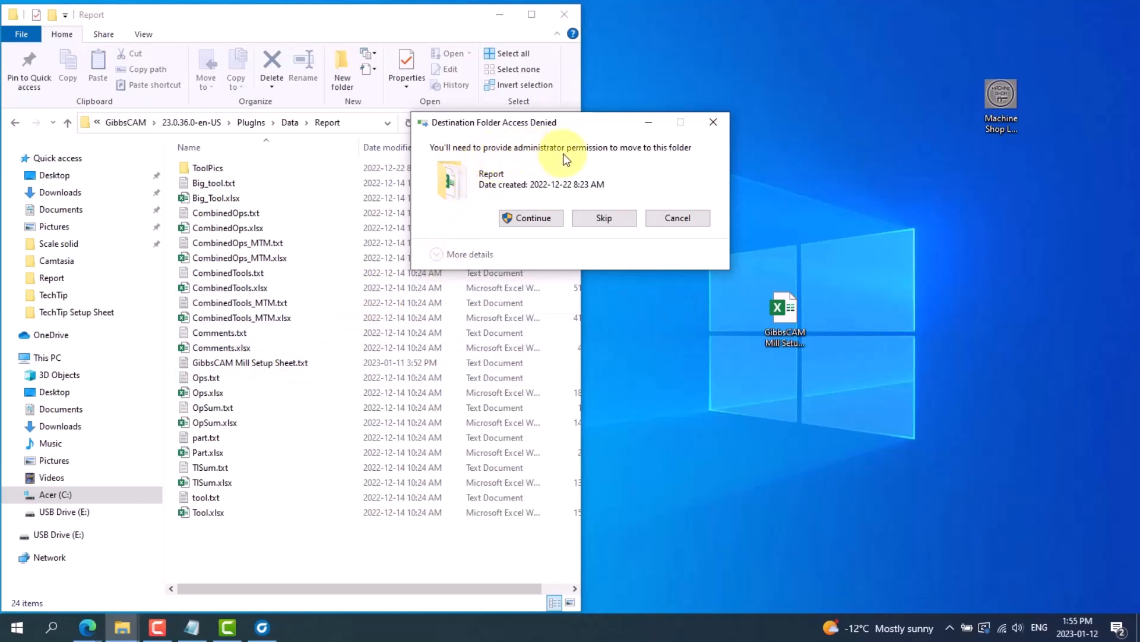
left_click(537, 215)
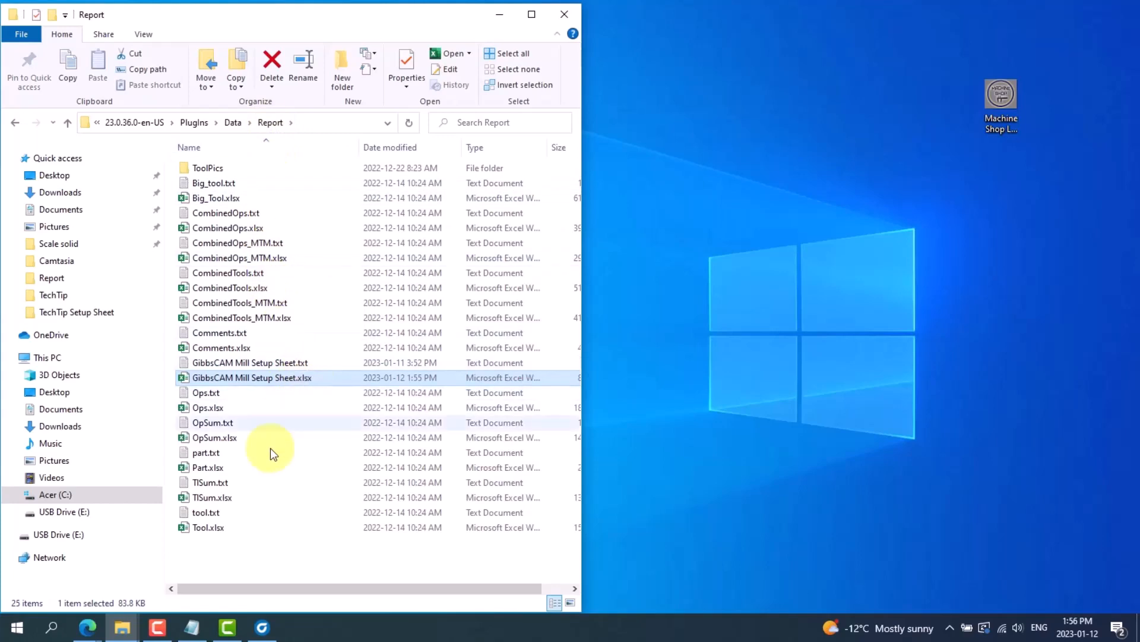
Step: Switch to GibbsCAM and generate a custom Reporter report from the GibbsCAM Mill Setup Sheet template, output to report.xlsx
left_click(262, 627)
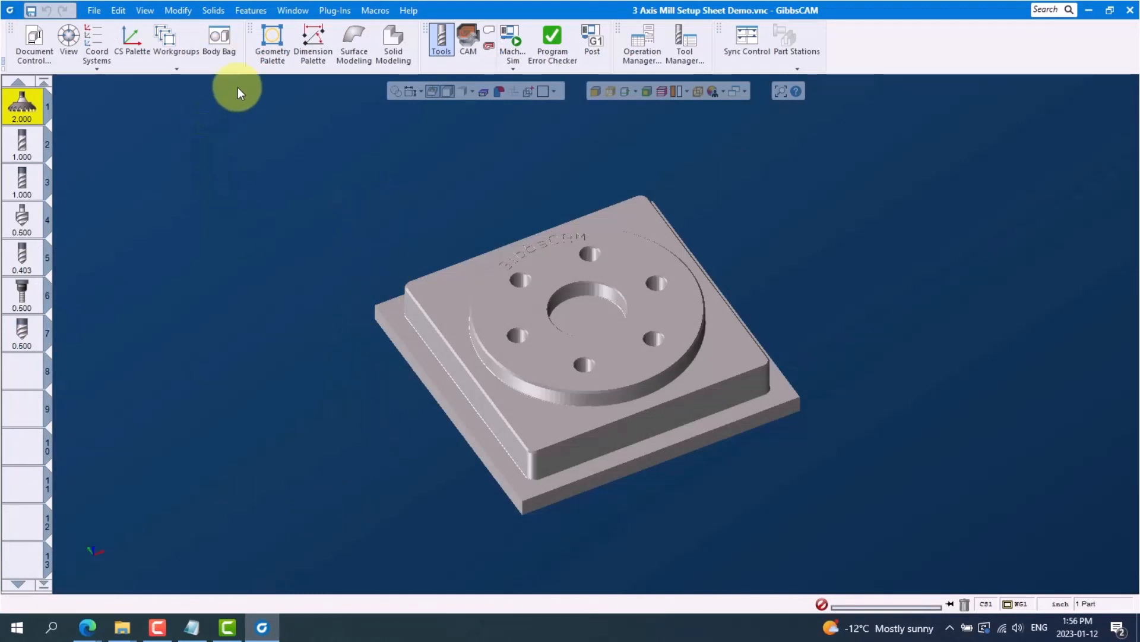
left_click(333, 11)
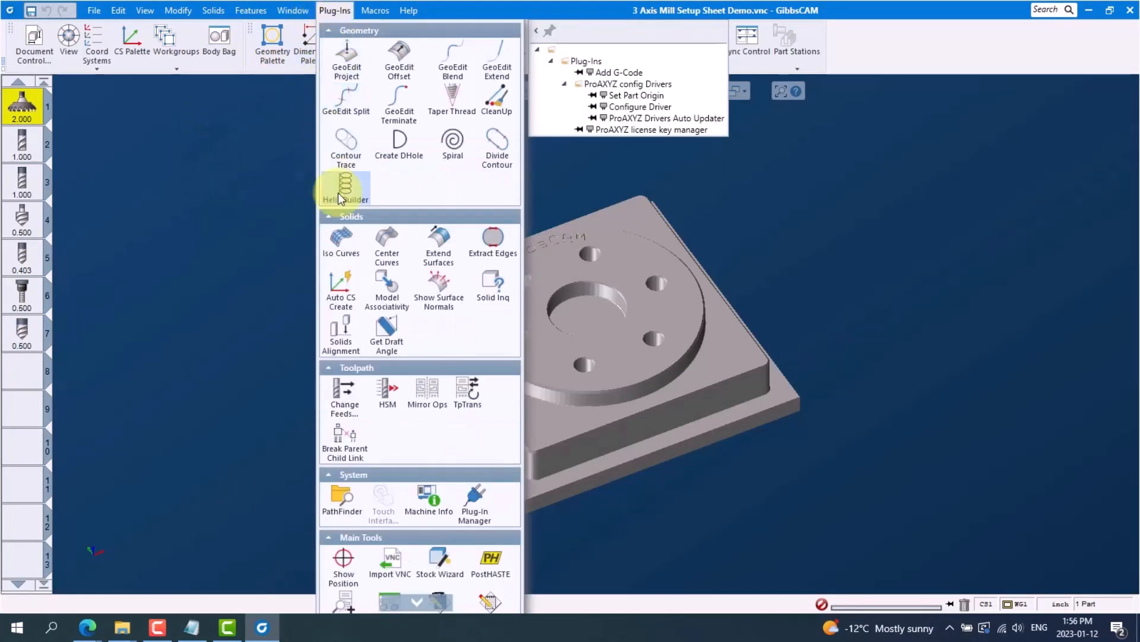
scroll(390, 566, "down", 4)
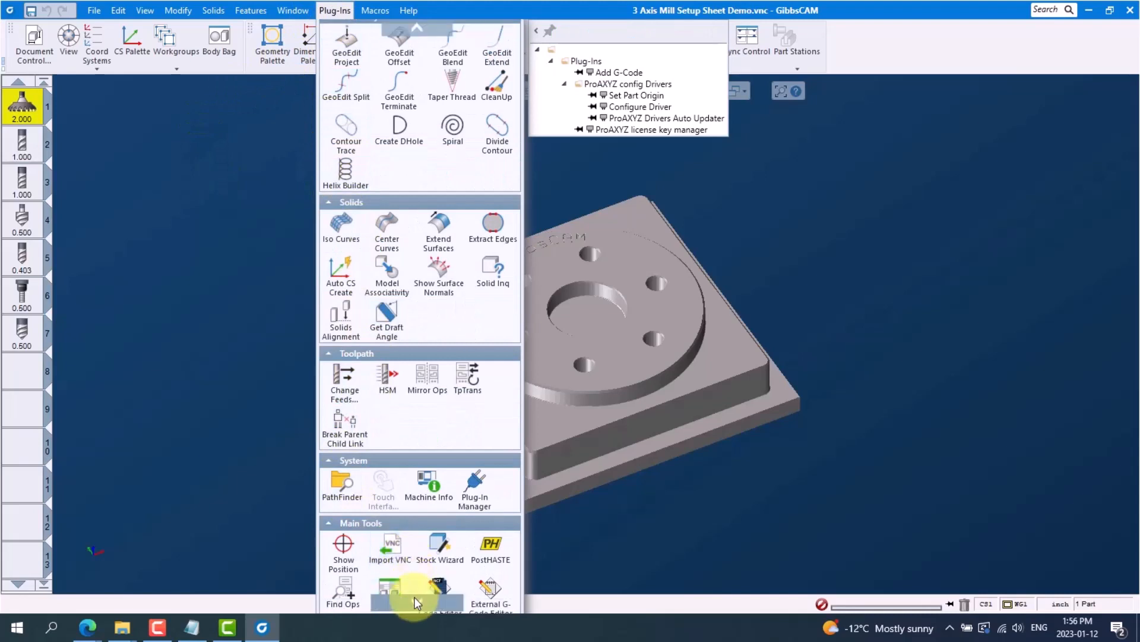
left_click(390, 511)
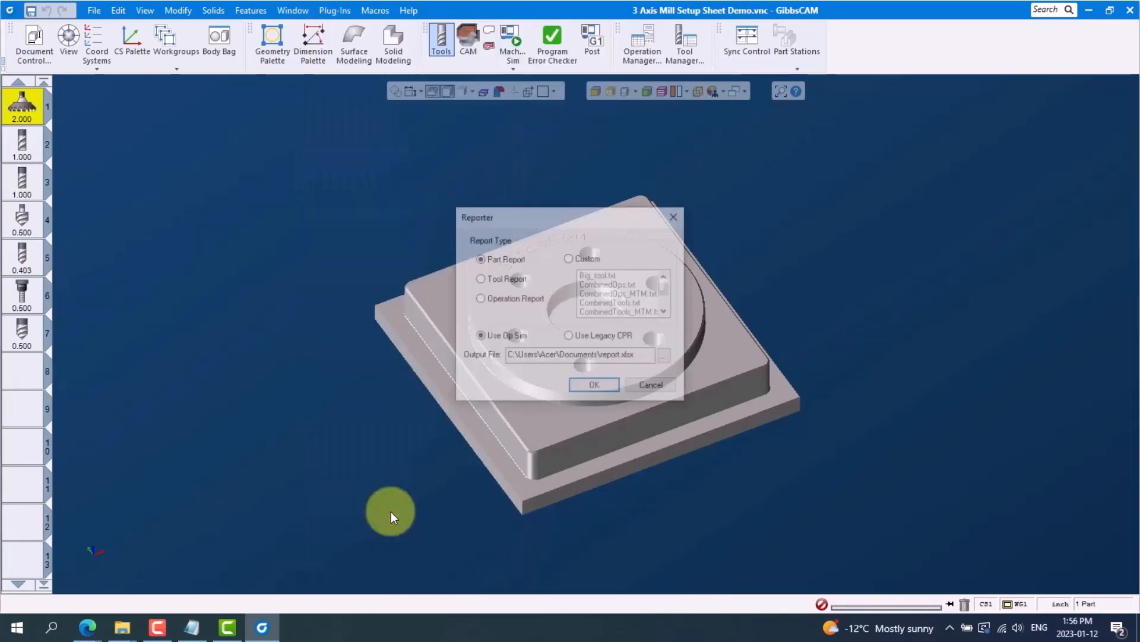
left_click(569, 259)
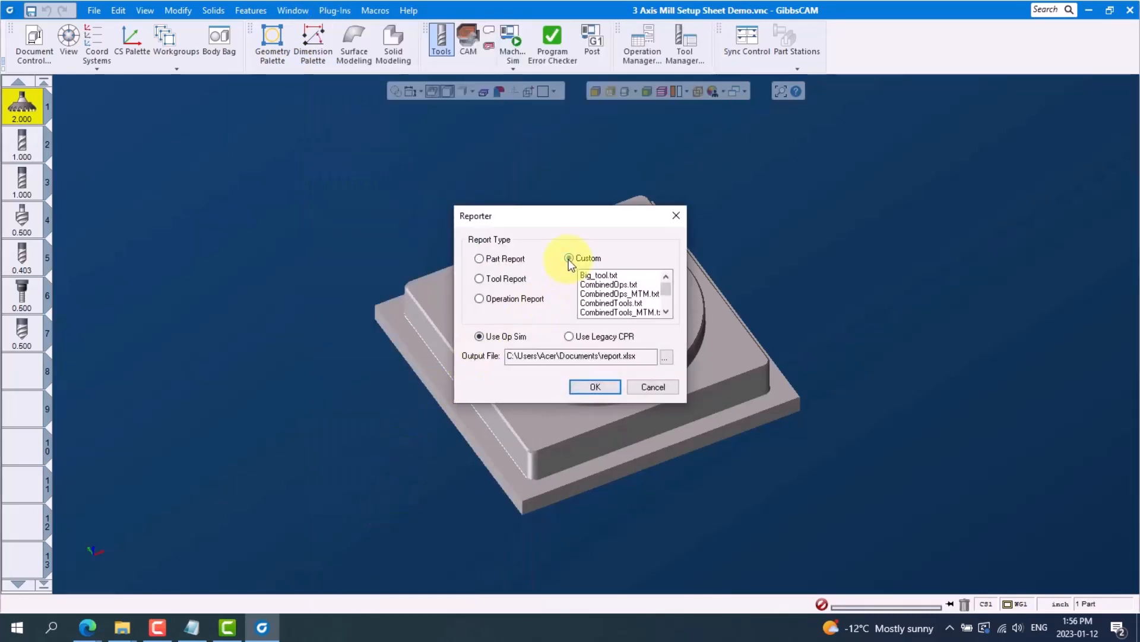
left_click_drag(664, 296, 666, 305)
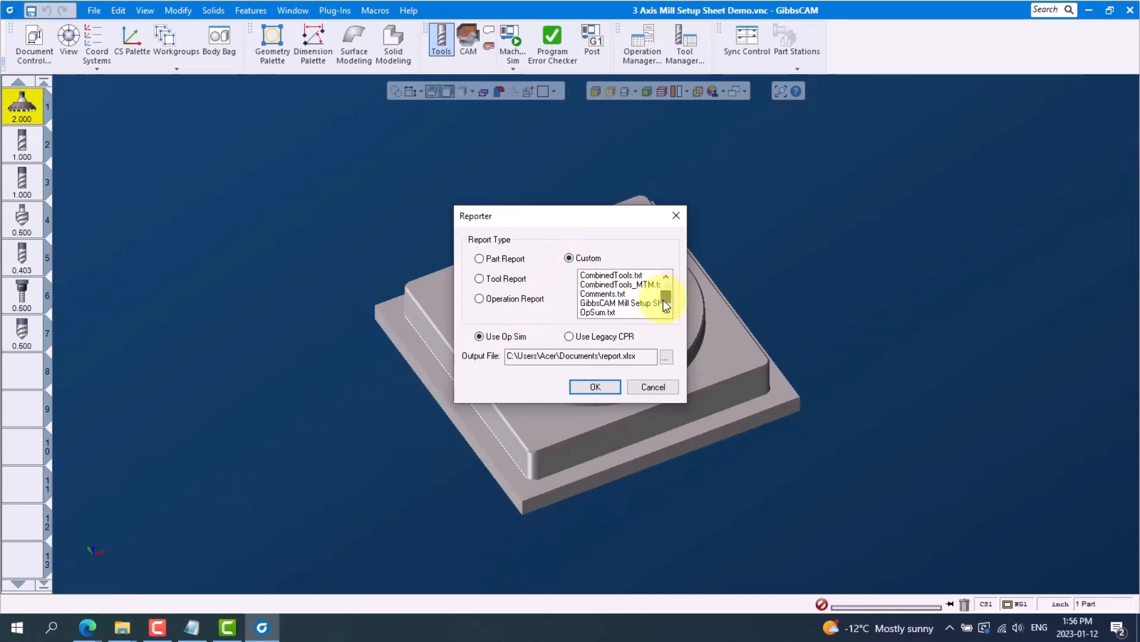
left_click(616, 303)
left_click(594, 385)
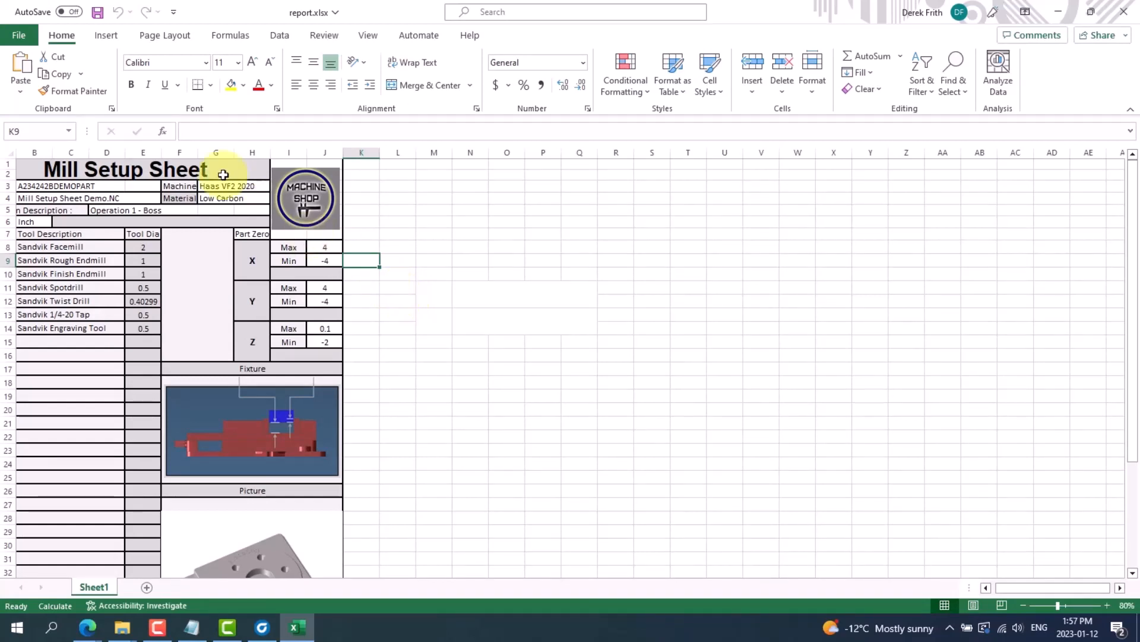
Step: Open the print settings for the generated mill setup sheet report.xlsx
left_click(24, 35)
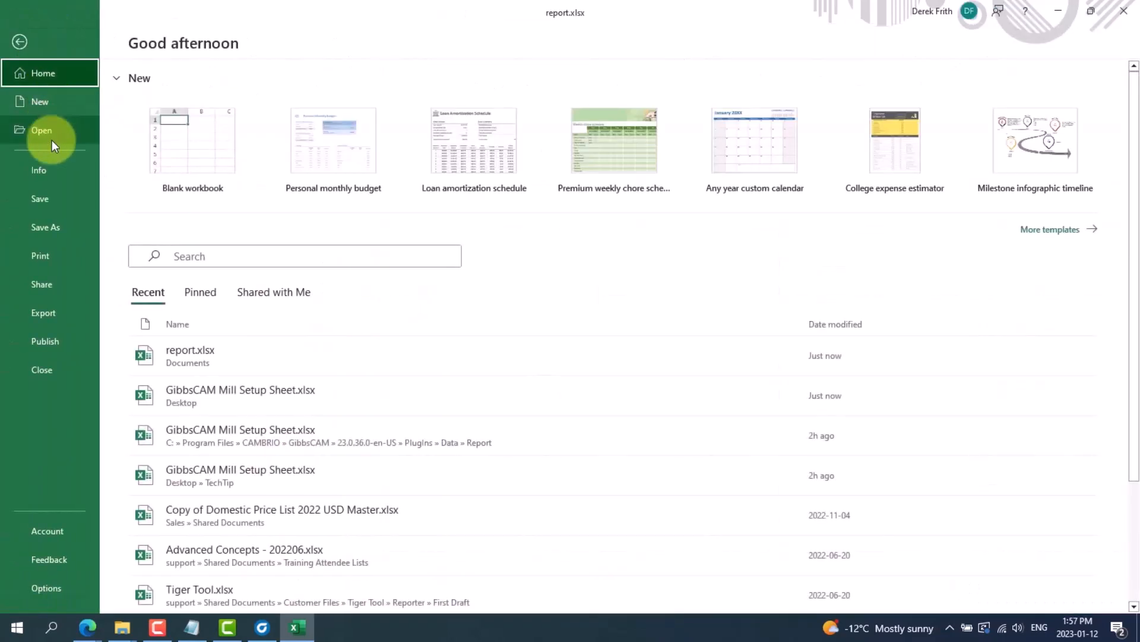
left_click(50, 258)
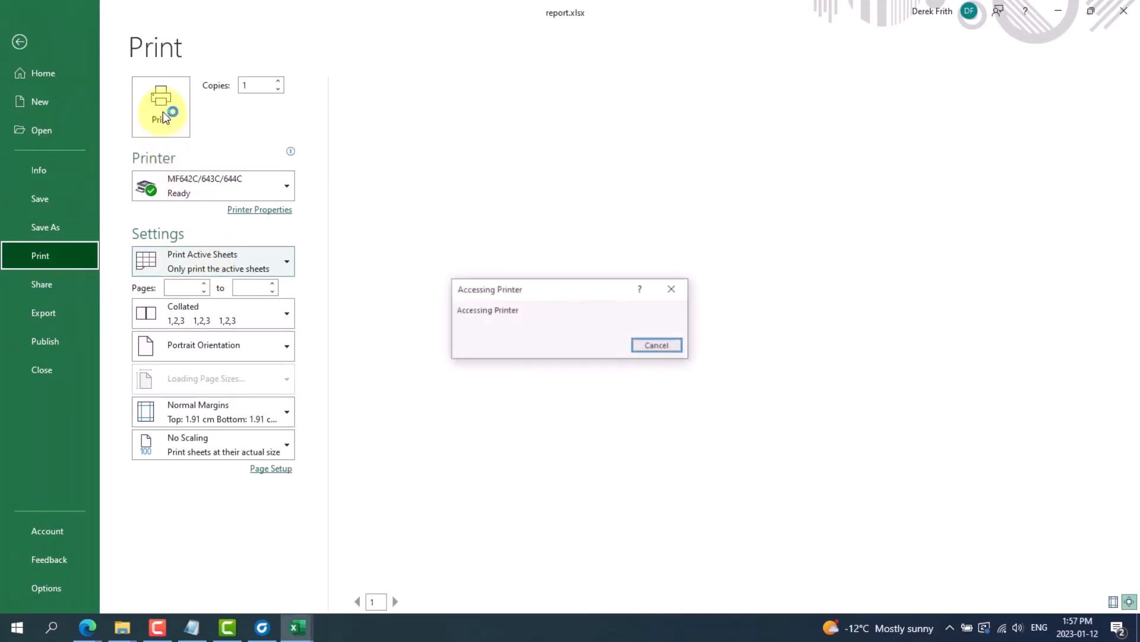